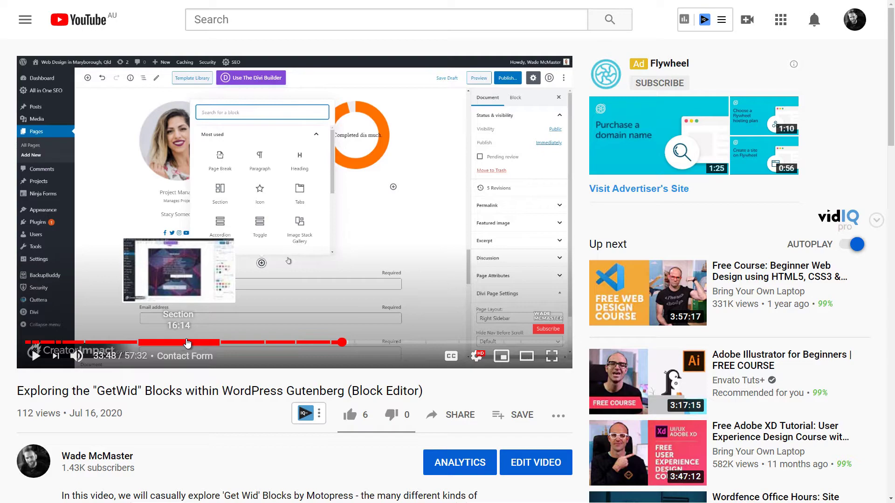
# Expand the GetWid video's description and inspect its timestamp lines, such as the 20:45 chapter title.
pyautogui.scroll(-5, 229, 363)
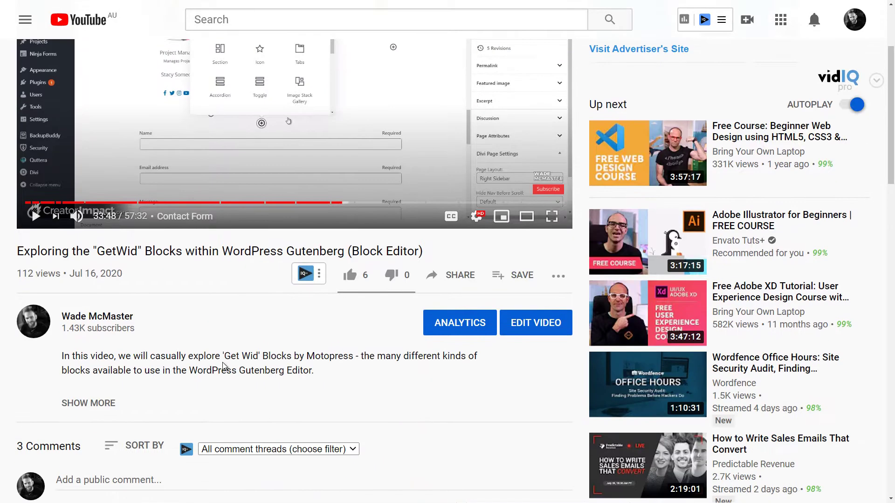
pyautogui.click(74, 309)
pyautogui.scroll(-4, 120, 309)
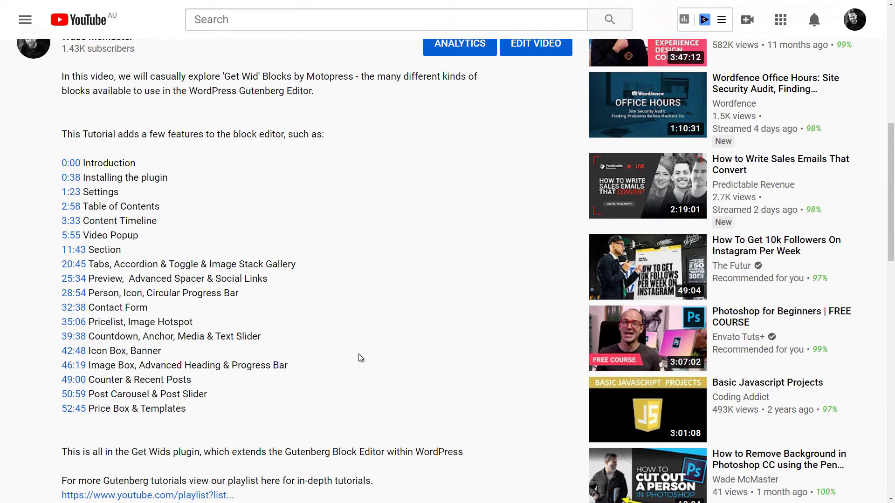
pyautogui.moveTo(295, 264); pyautogui.dragTo(99, 268)
pyautogui.moveTo(296, 264)
pyautogui.mouseDown()
pyautogui.moveTo(103, 269)
pyautogui.moveTo(289, 272)
pyautogui.mouseUp()
pyautogui.scroll(9, 398, 317)
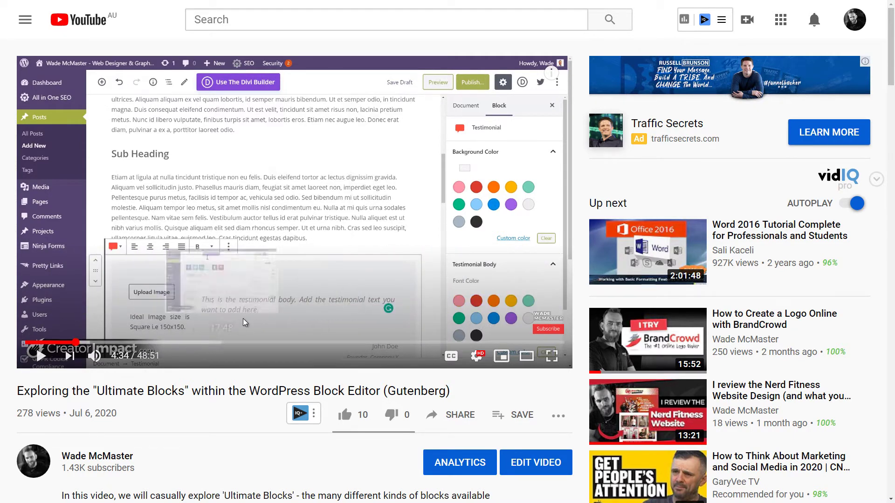
# Open the Ultimate Blocks video's details for editing in YouTube Studio.
pyautogui.scroll(-2, 250, 289)
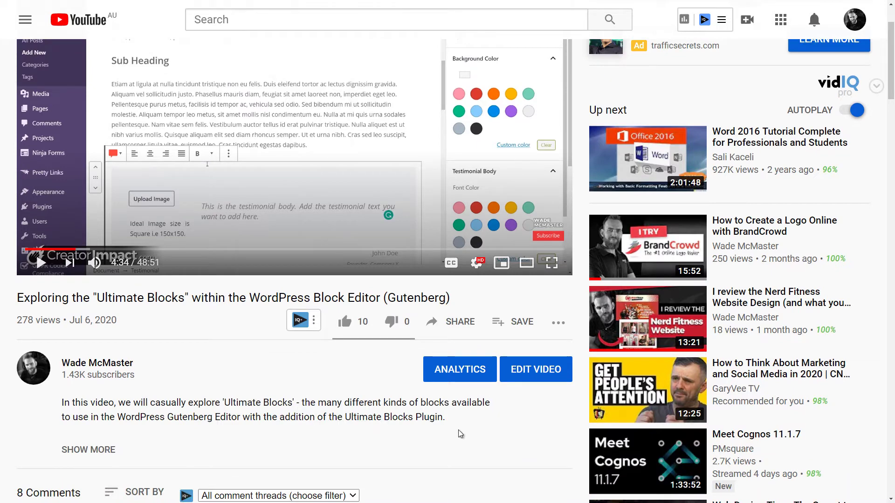
pyautogui.click(550, 373)
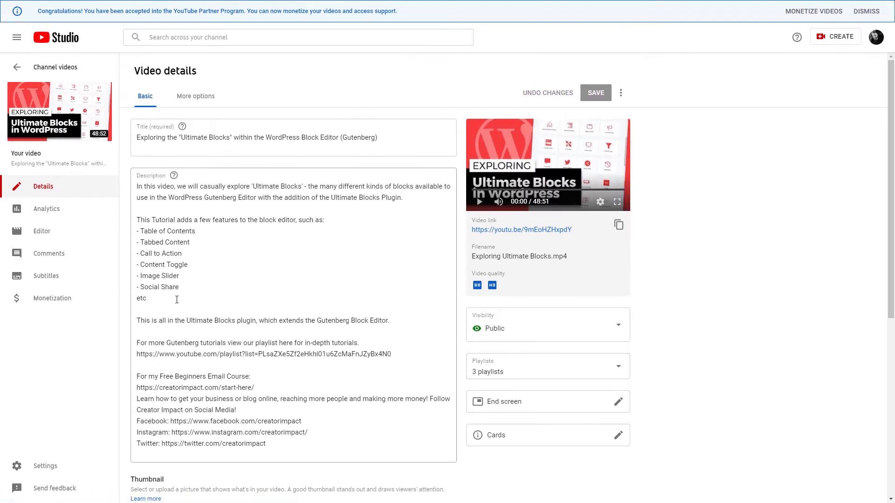
# Delete the bulleted feature list and leftover dash from the Ultimate Blocks description.
pyautogui.moveTo(177, 299); pyautogui.dragTo(138, 231)
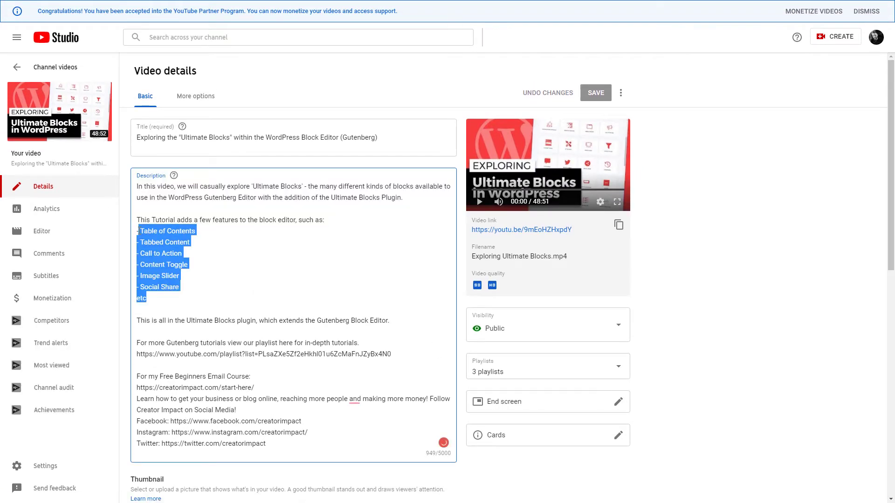
pyautogui.press('BackSpace')
pyautogui.press('BackSpace')
pyautogui.press('Return')
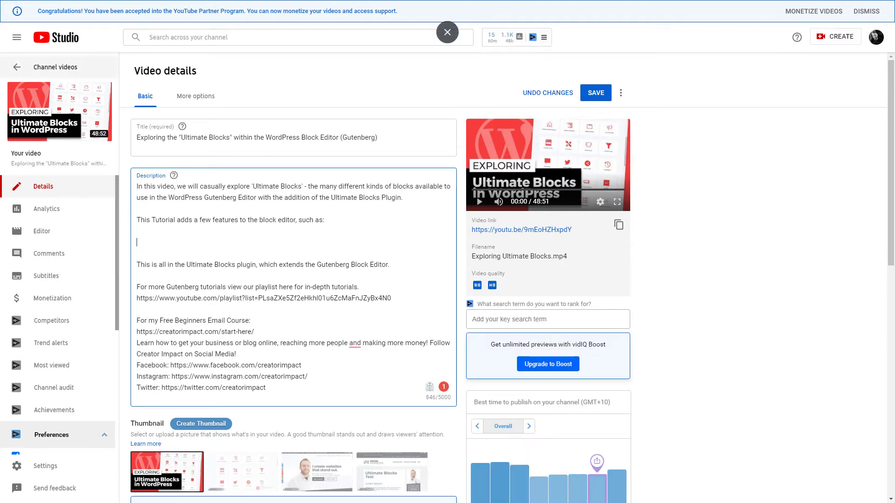
# Bring up the chapters.txt notes in Notepad, move them aside, then minimise the window.
pyautogui.click(56, 498)
pyautogui.moveTo(225, 49); pyautogui.dragTo(500, 93)
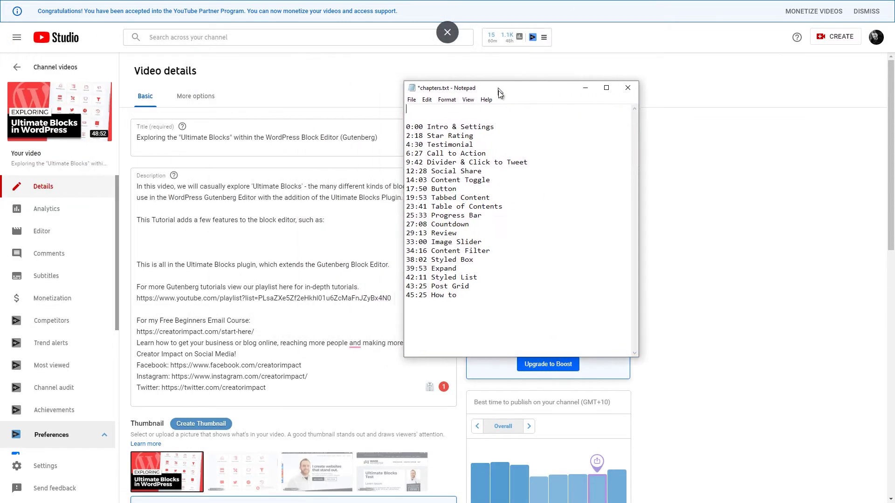
pyautogui.click(585, 88)
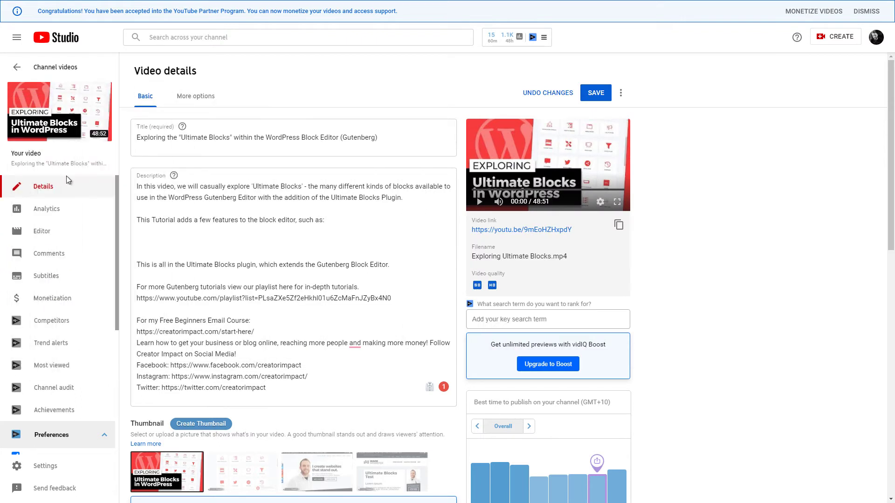
# Add '0:00 Introduction & Settings' and '2:18 Star Rating' on separate lines under the intro sentence.
pyautogui.click(181, 243)
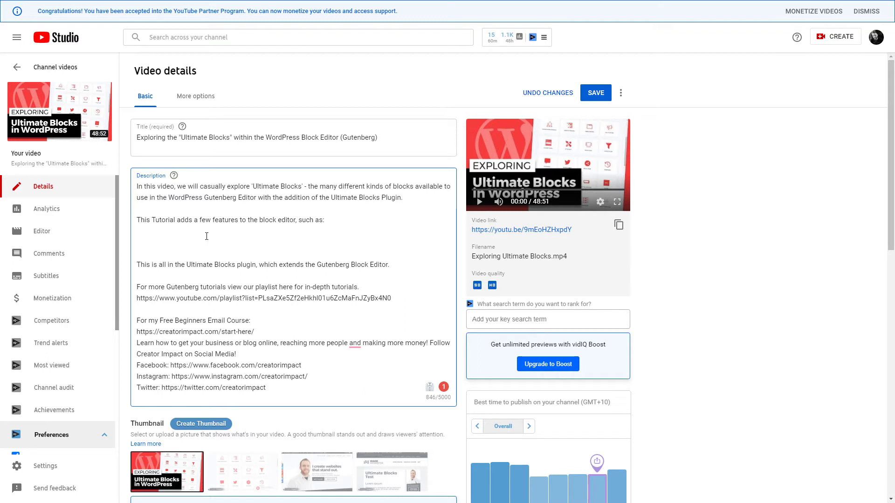
pyautogui.write('0:00 Introduction & ')
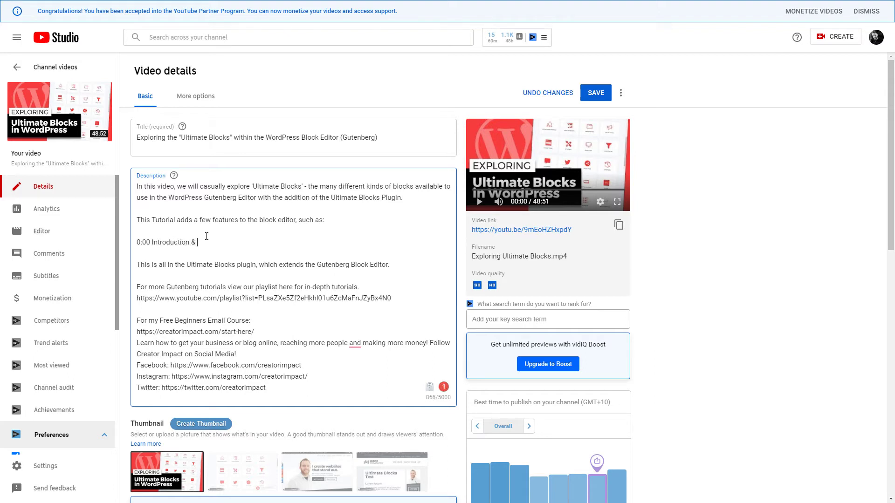
pyautogui.write('Settings')
pyautogui.moveTo(60, 114)
pyautogui.press('Return')
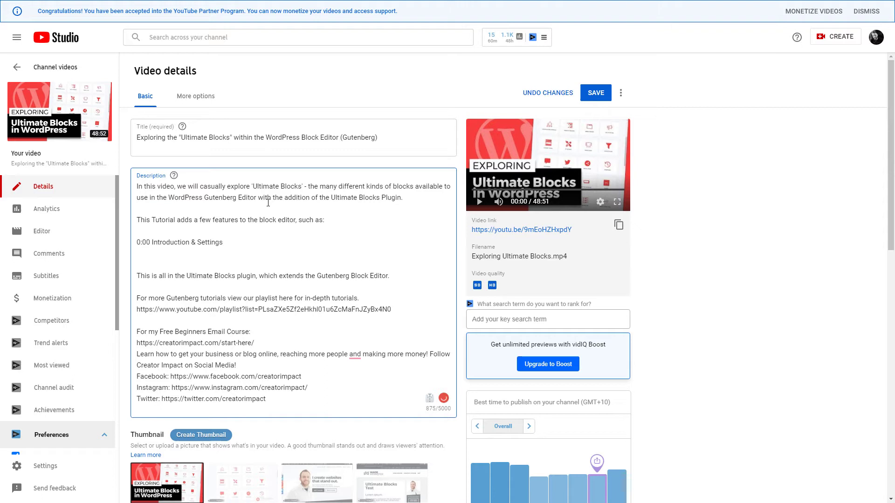
pyautogui.write('2:18 Star Rating')
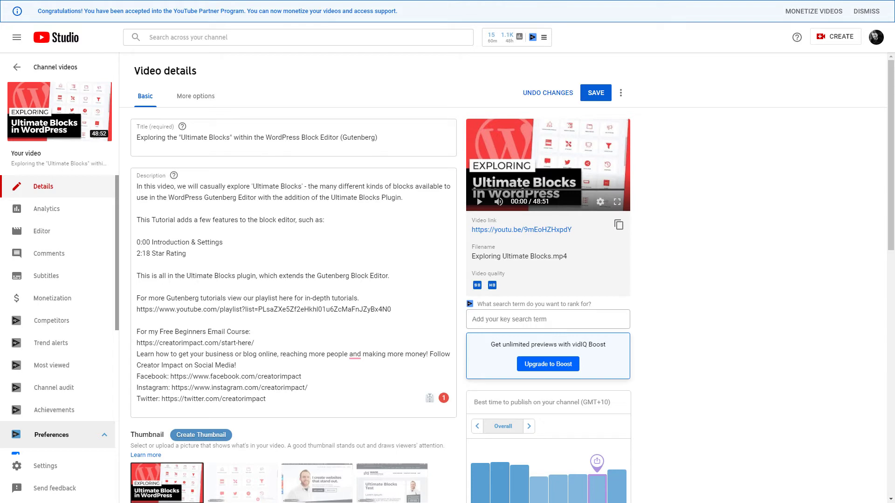
# Paste the remaining chapter lines through '45:25 How to', save, and open the watch page.
pyautogui.click(237, 256)
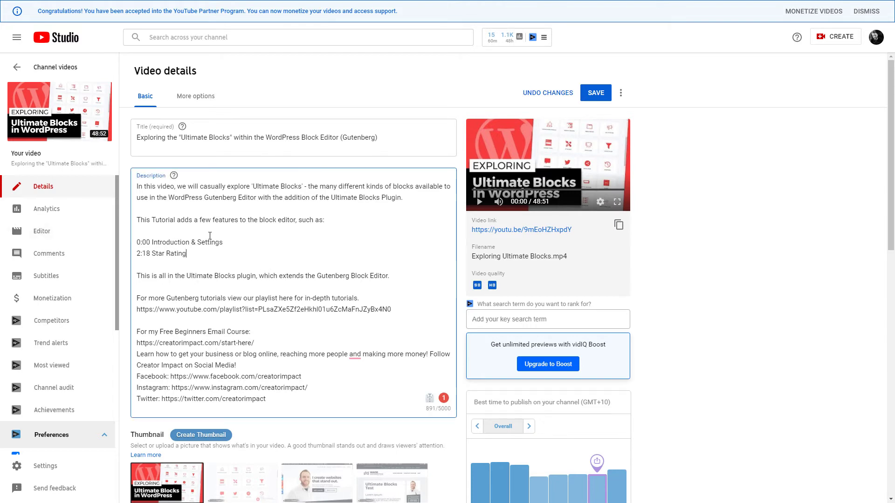
pyautogui.press('Return')
pyautogui.write('4:30 Testimonial 6:27 Call to Action 9:42 Divider & Click to Tweet 12:28 Social Share 14:03 Content Toggle 17:50 Button 19:53 Tabbed Content 23:41 Table of Contents 25:33 Progress Bar 27:08 Countdown 29:13 Review 33:00 Image Slider 34:16 Content Filter 38:02 Styled Box 39:53 Expand 42:11 Styled List 43:25 Post Grid 45:25 How to')
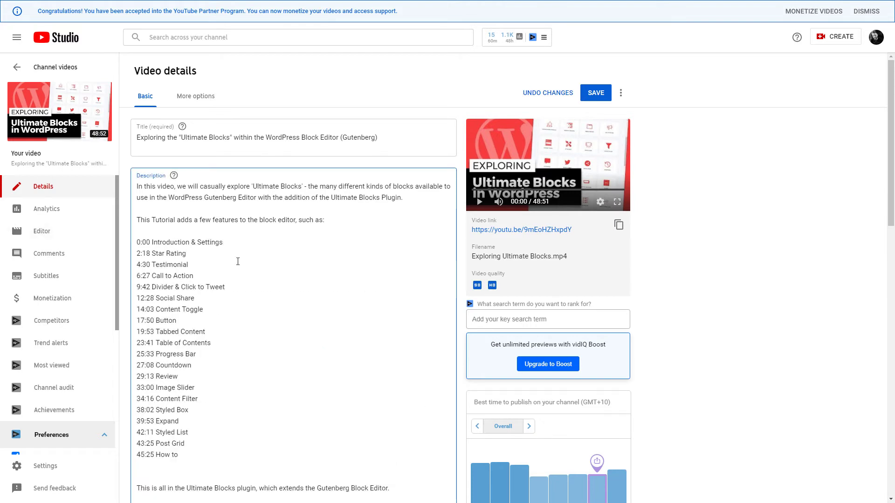
pyautogui.press('BackSpace')
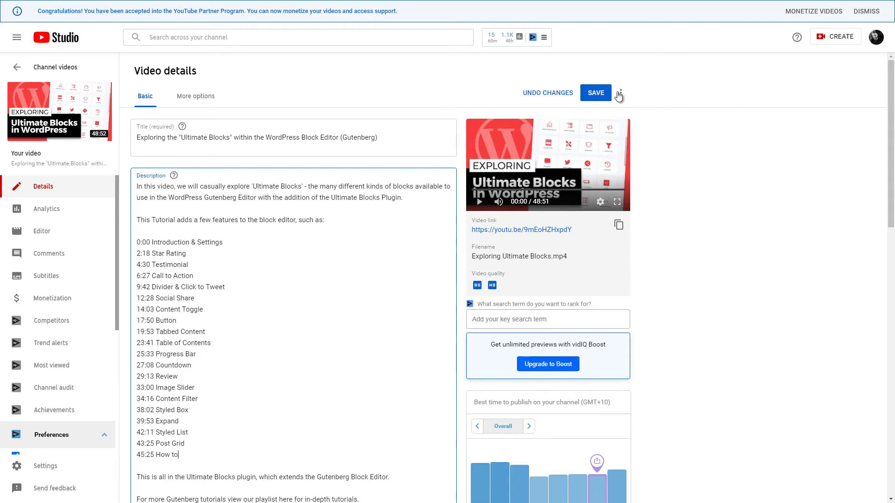
pyautogui.click(602, 92)
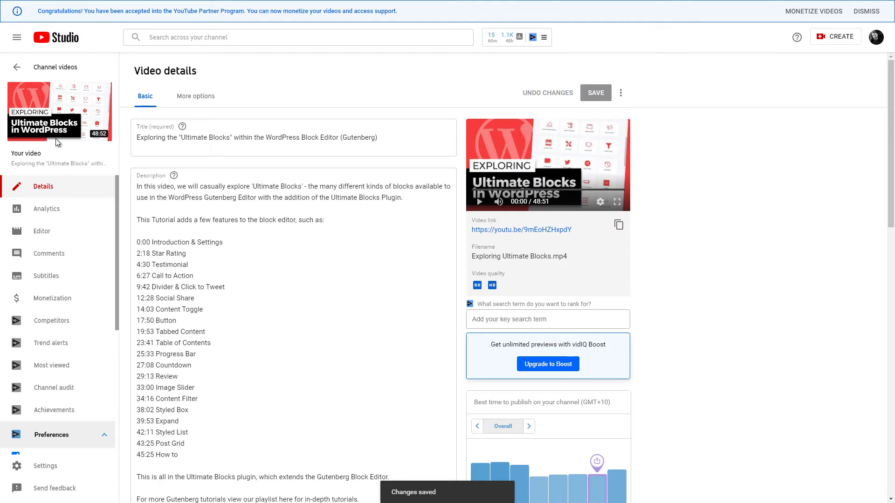
pyautogui.click(60, 115)
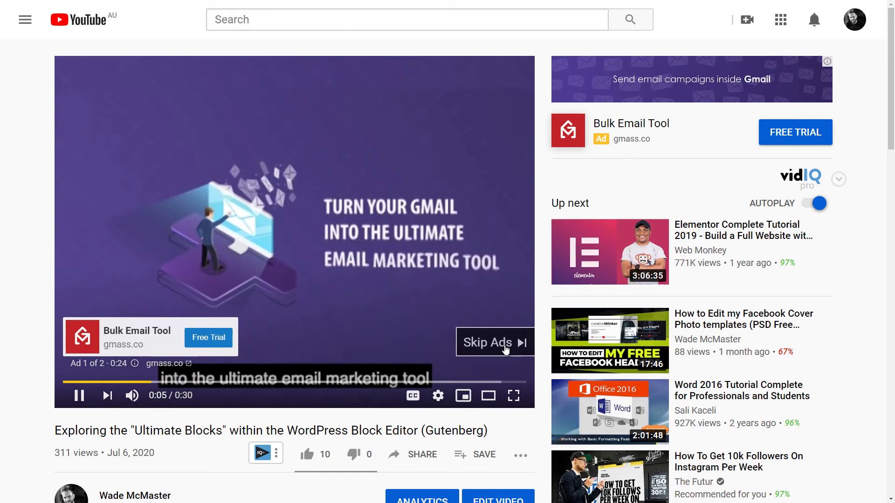
# Skip the ad, pause, and drag the progress bar through the named chapters to Styled Box.
pyautogui.click(505, 350)
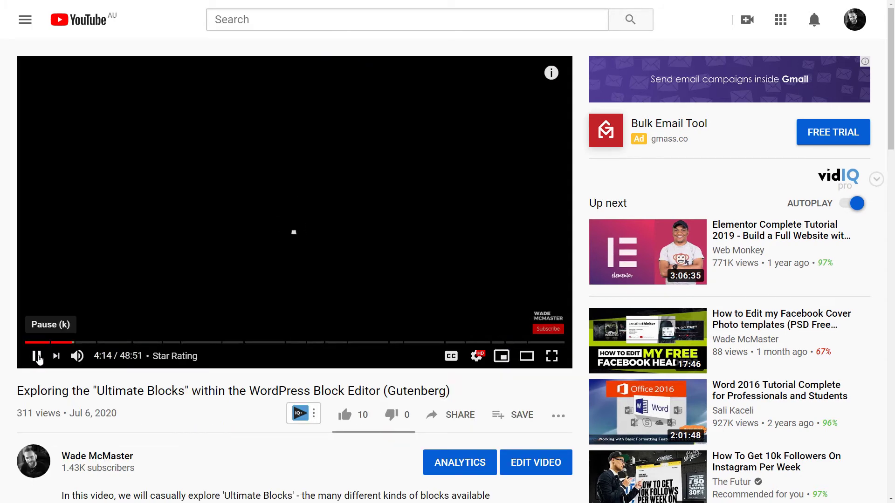
pyautogui.click(36, 356)
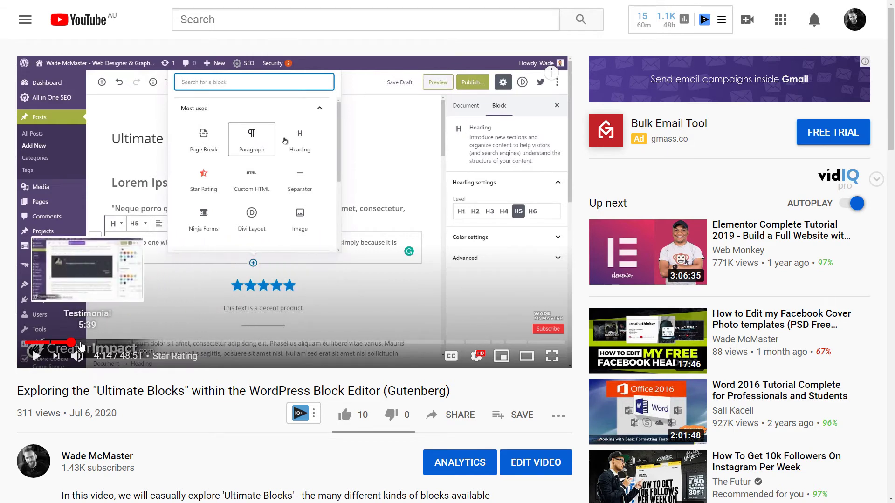
pyautogui.moveTo(80, 346); pyautogui.dragTo(444, 353)
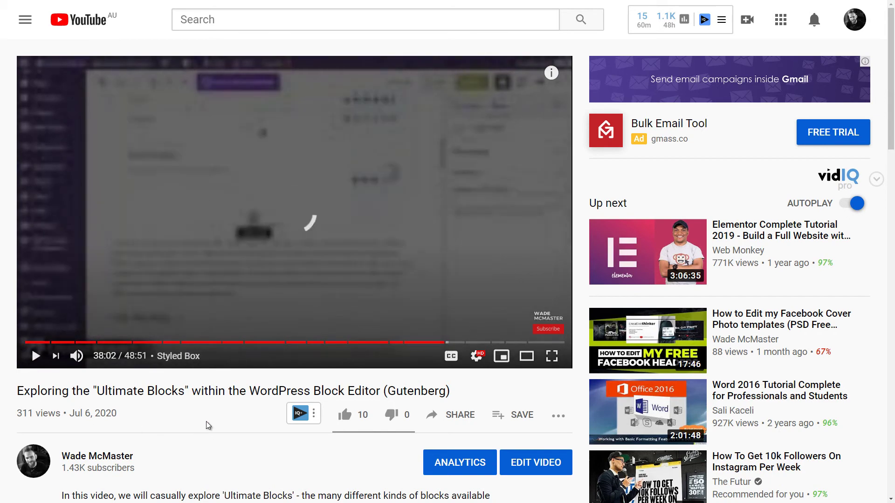
# Briefly resume the video, then pause it at 38:03 inside the Styled Box chapter.
pyautogui.click(36, 361)
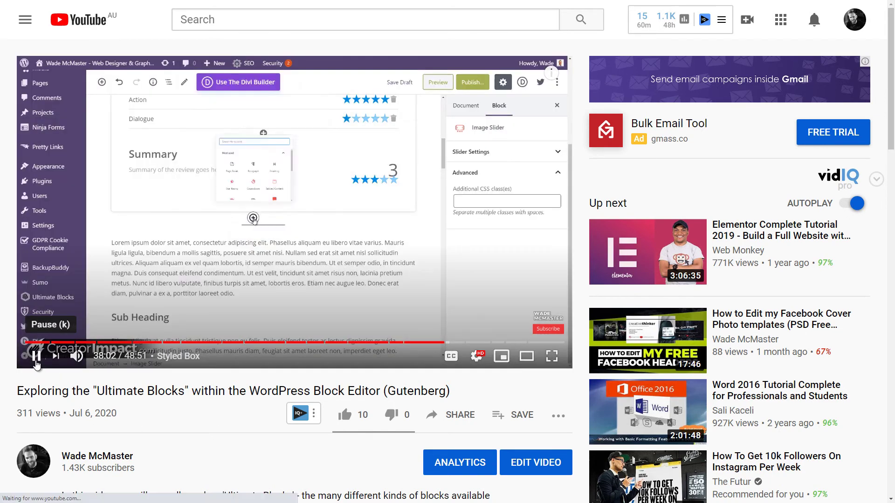
pyautogui.click(37, 362)
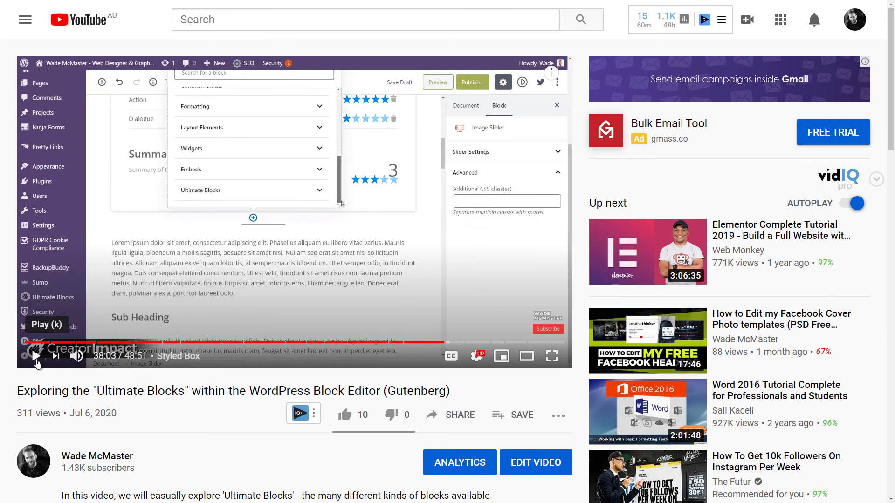